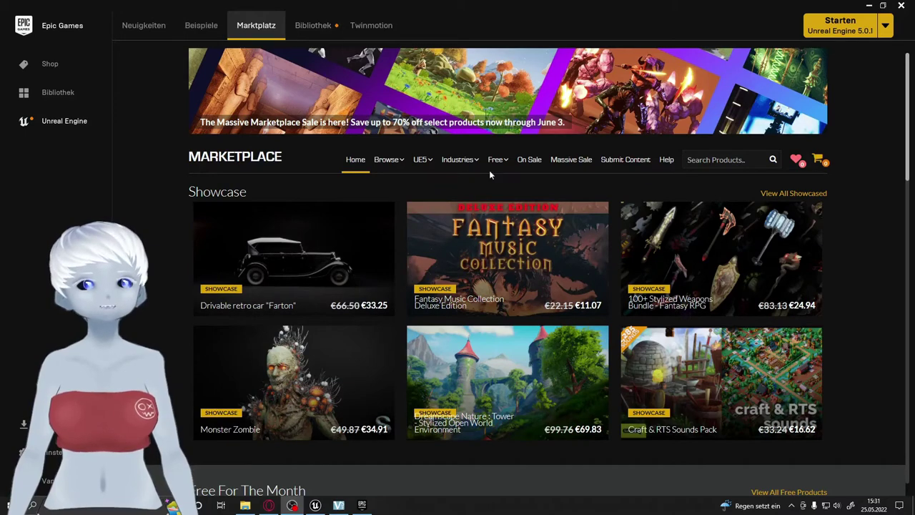
scroll(551, 304, down, 3)
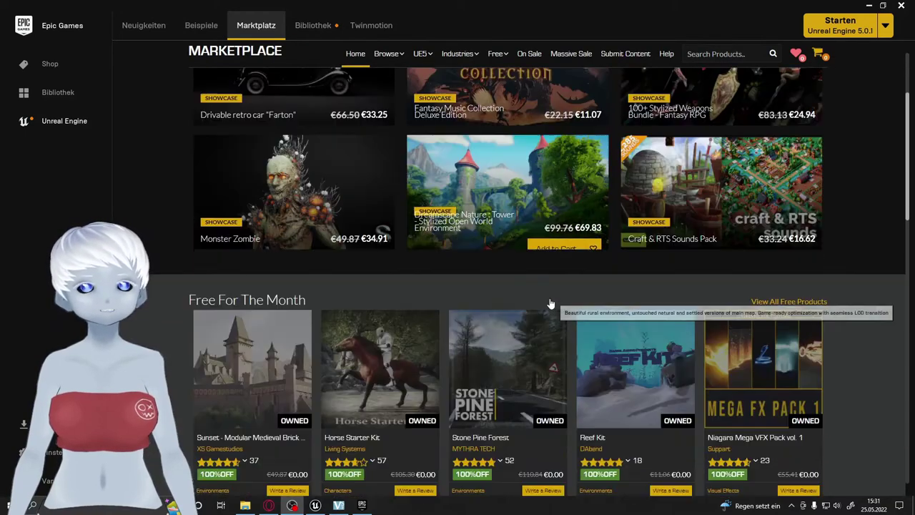
scroll(778, 353, down, 3)
scroll(625, 315, down, 2)
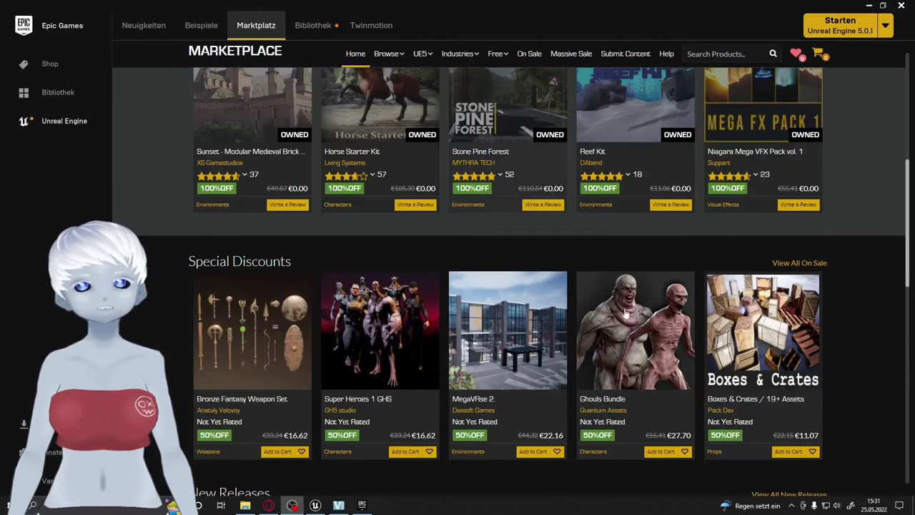
scroll(565, 357, down, 1)
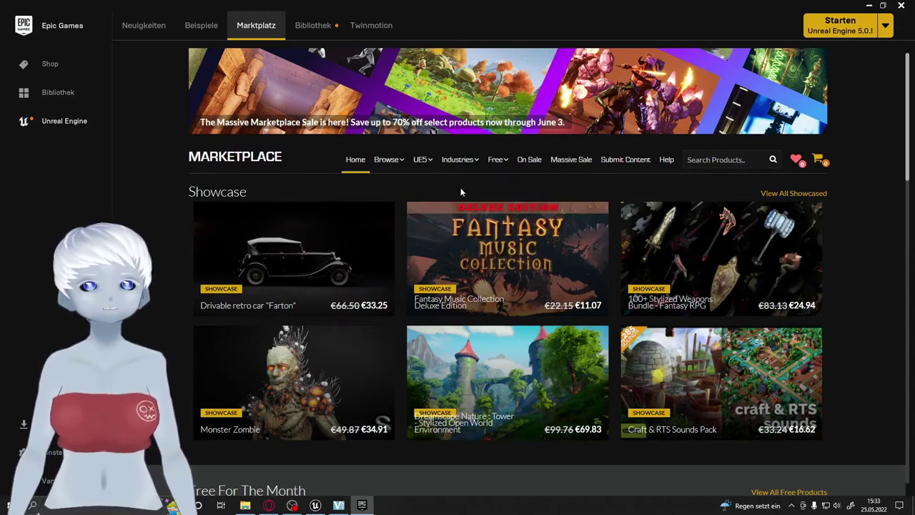
Step: Browse the UE5 products, open the €55.41 Orc character page, and scroll through its technical details
click(422, 157)
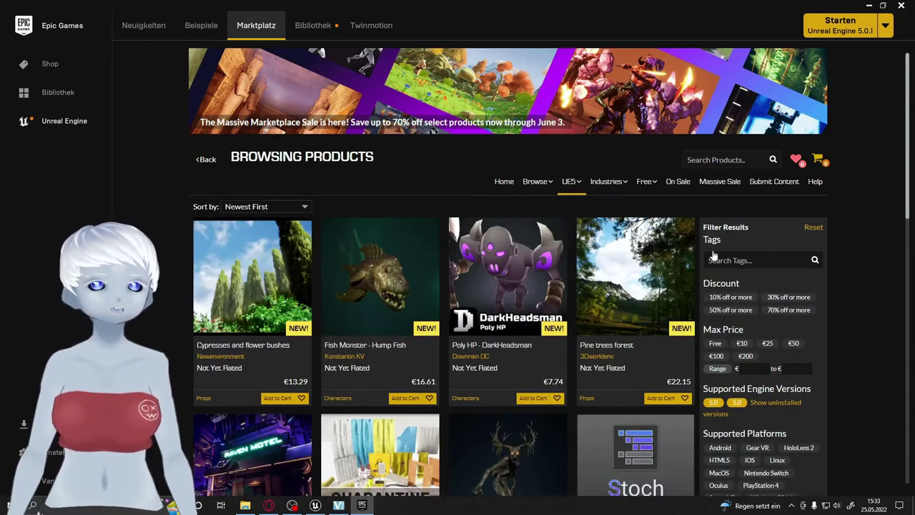
scroll(480, 144, down, 1)
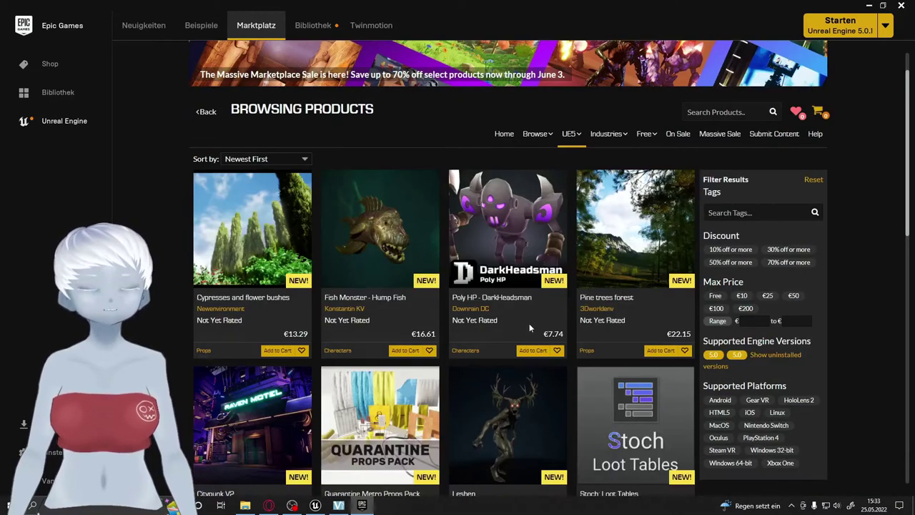
scroll(248, 339, down, 8)
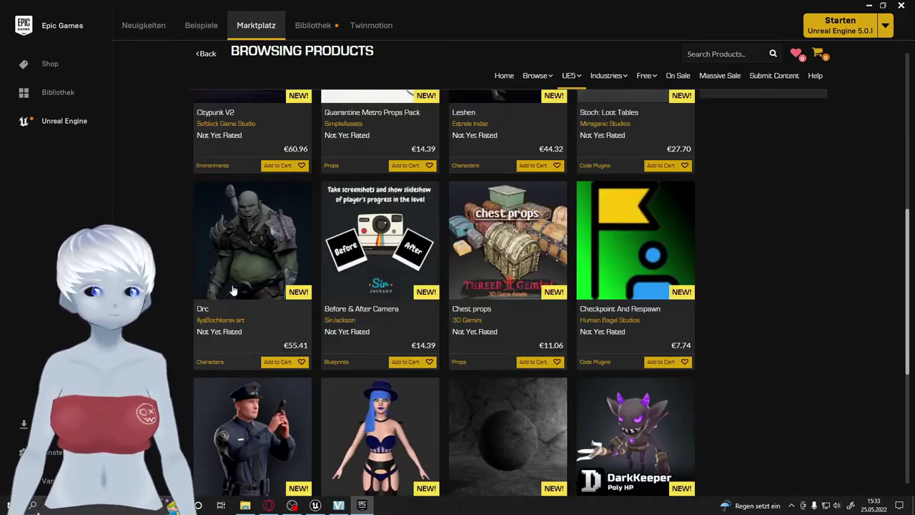
click(242, 242)
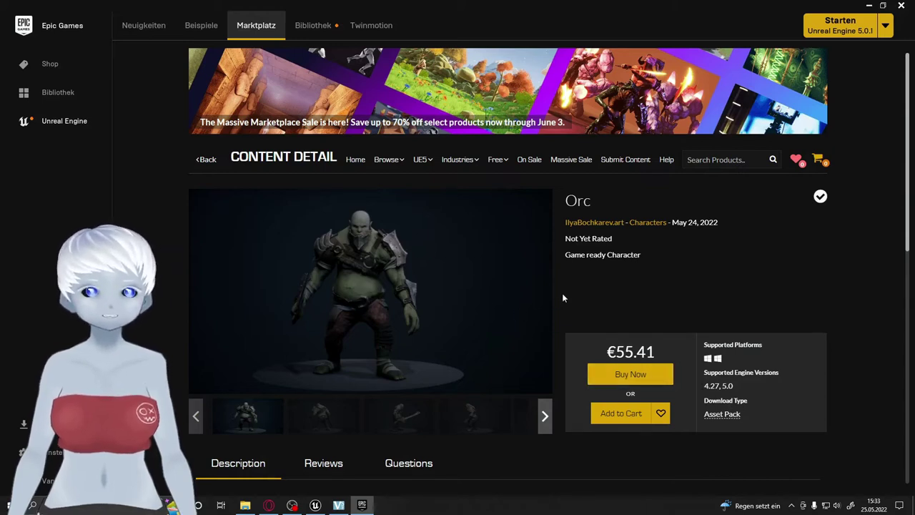
scroll(530, 347, down, 4)
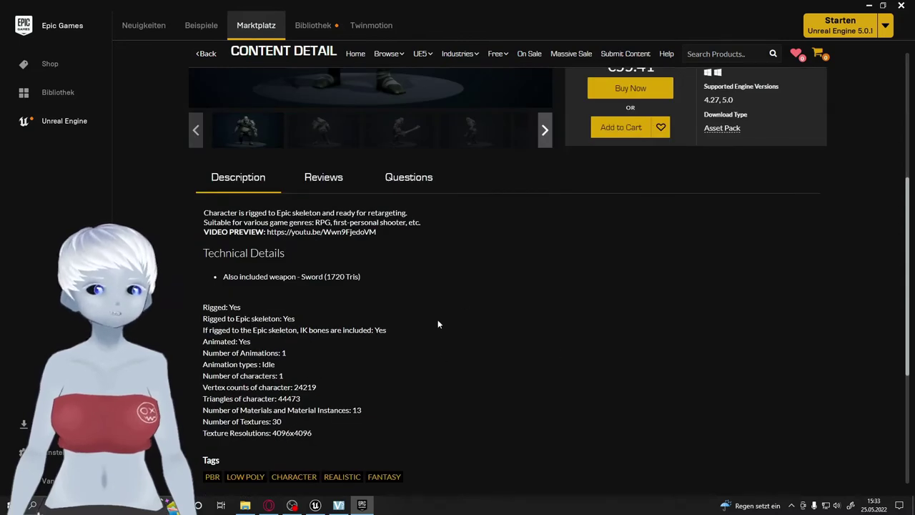
scroll(365, 336, down, 1)
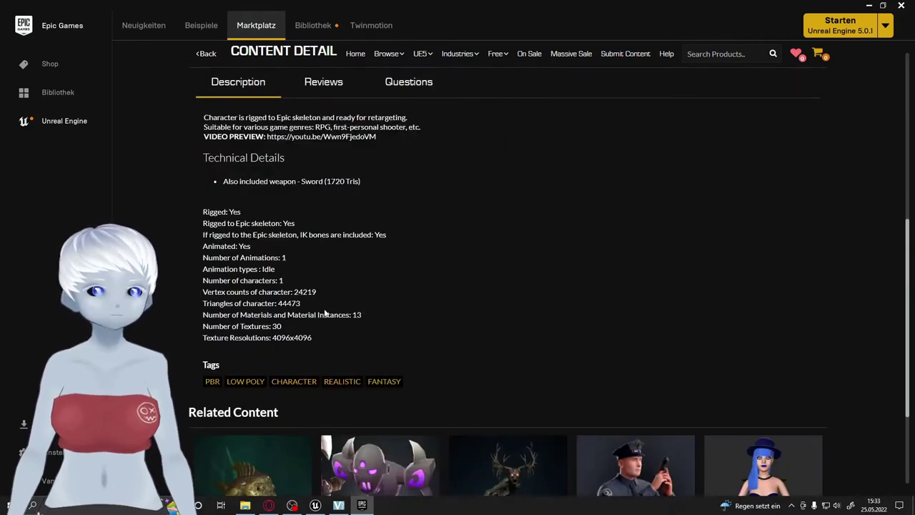
scroll(537, 317, down, 2)
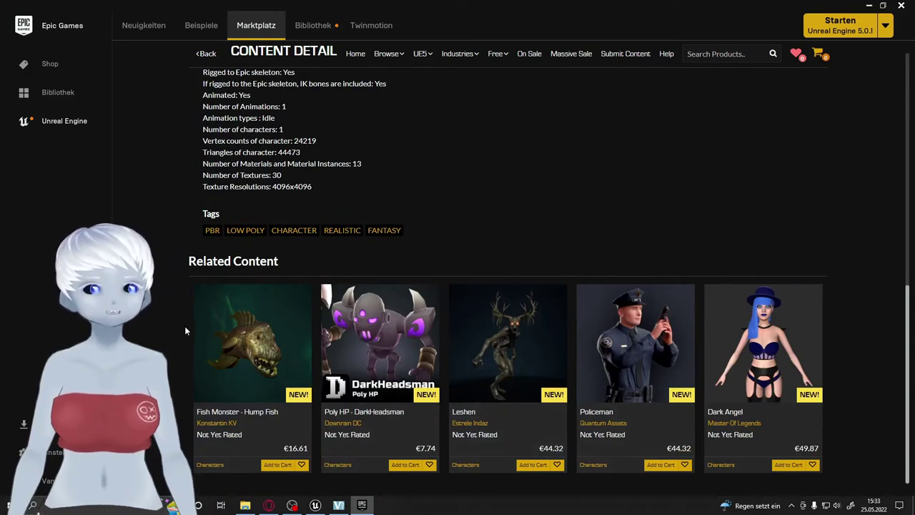
Step: Open the related Fish Monster - Hump Fish page and view its second preview image
click(271, 326)
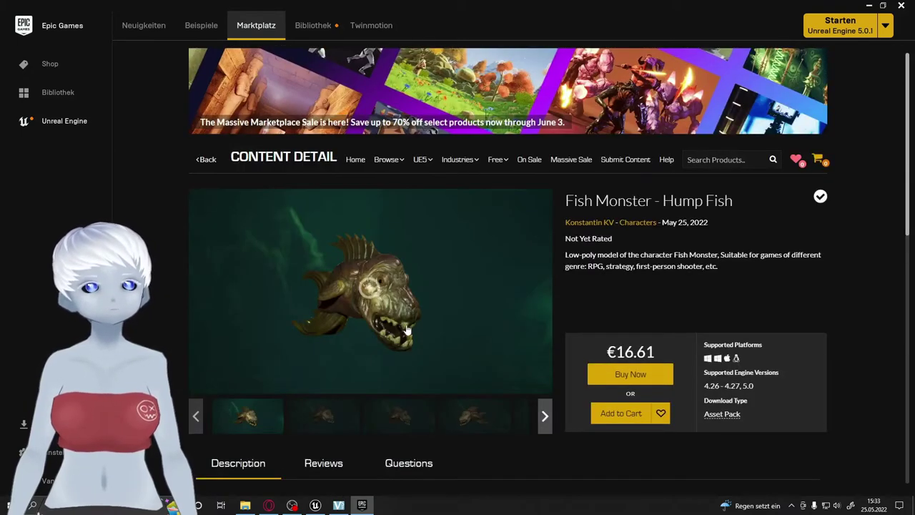
click(337, 424)
scroll(466, 381, down, 1)
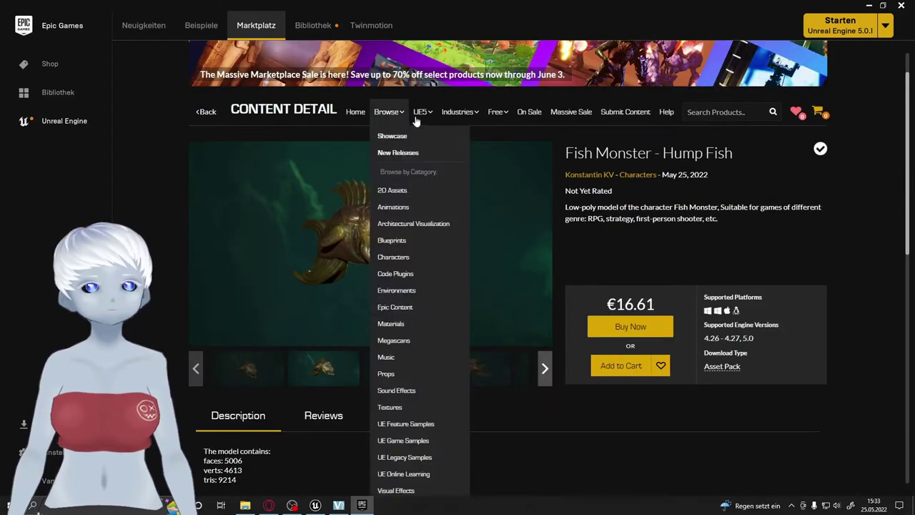
Step: Go back to the UE5 products list, sorted Newest First, and scroll the grid
mouse_move(499, 115)
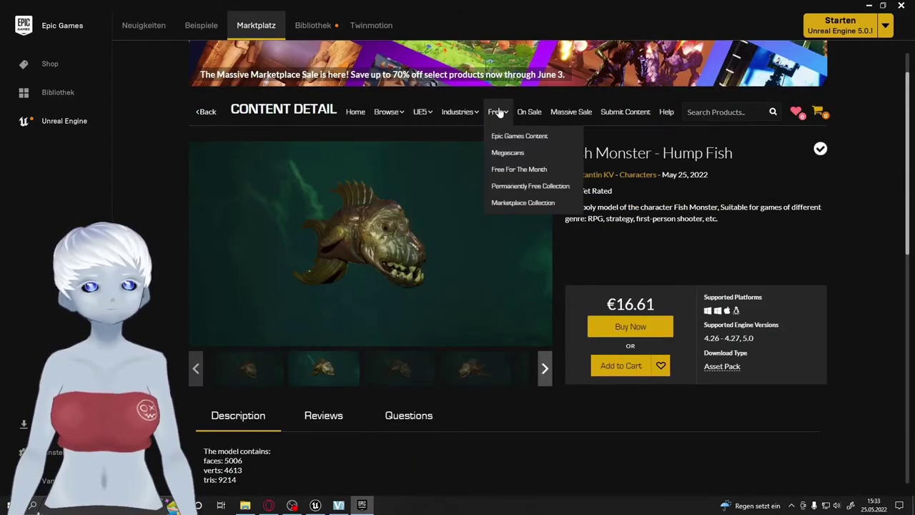
click(415, 112)
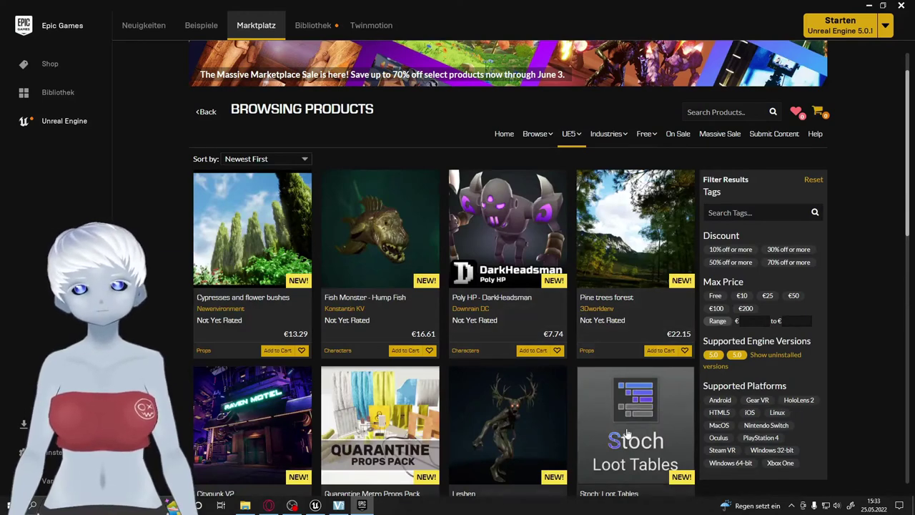
scroll(440, 326, down, 6)
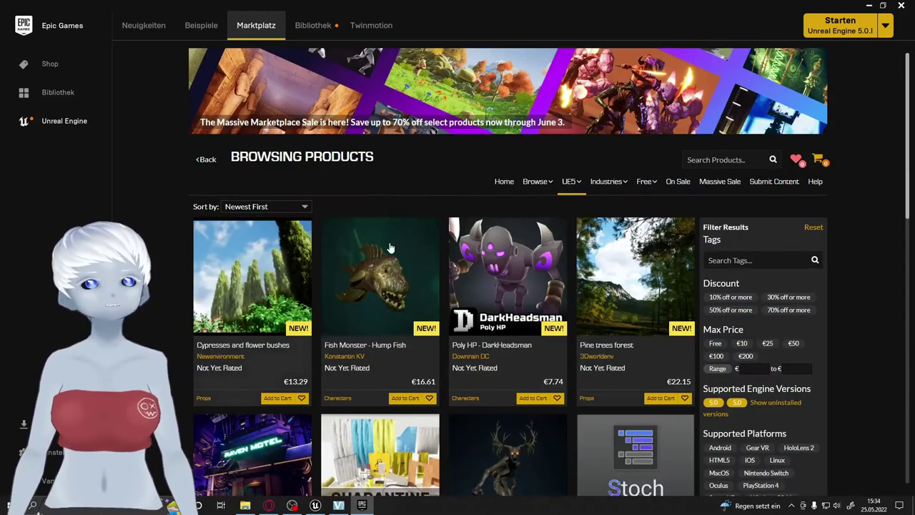
Step: Add the free Design Connected Mini Outdoor furniture pack to the cart and check out
scroll(434, 324, down, 5)
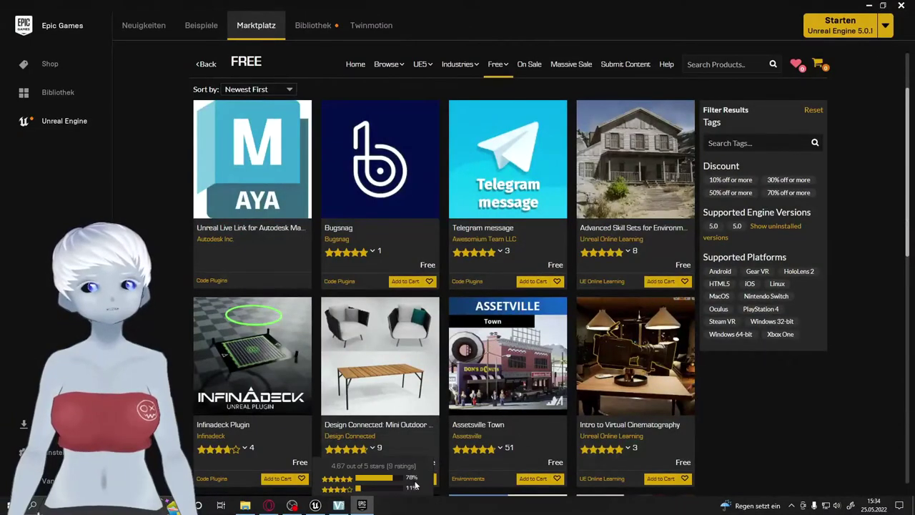
scroll(429, 429, down, 1)
click(408, 431)
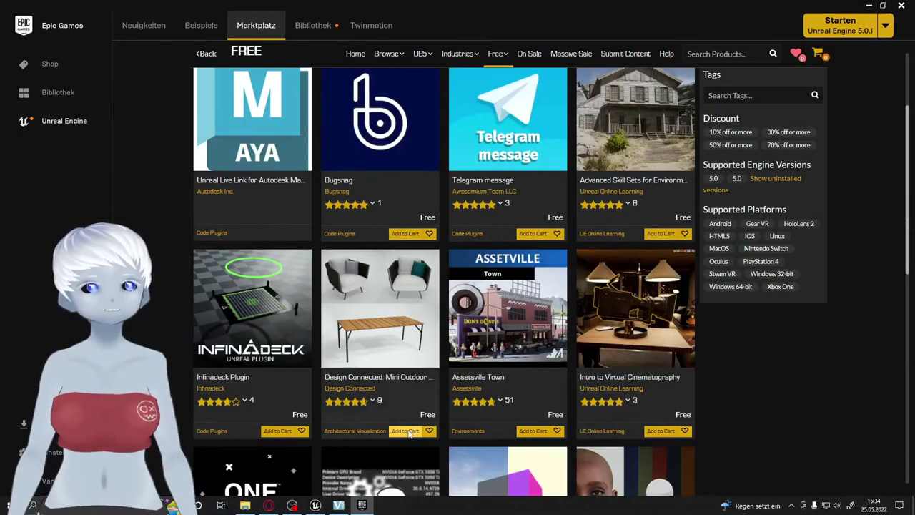
click(819, 57)
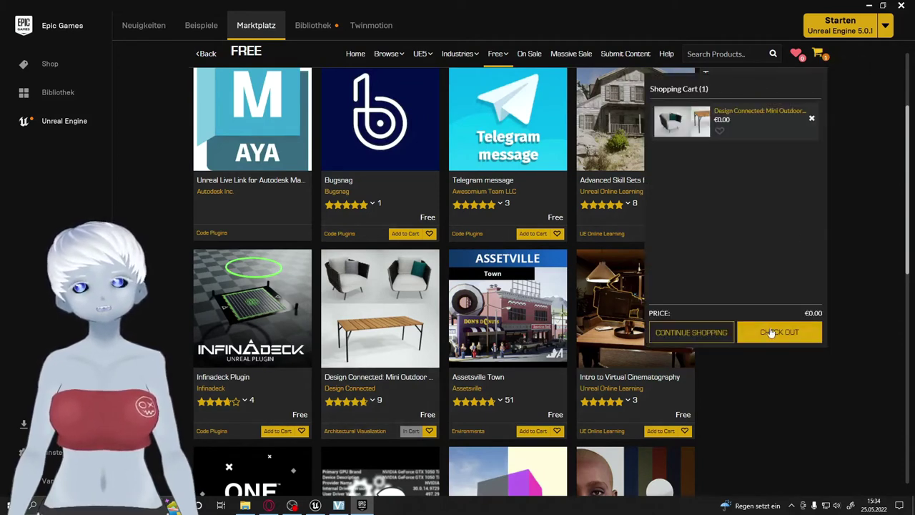
click(771, 332)
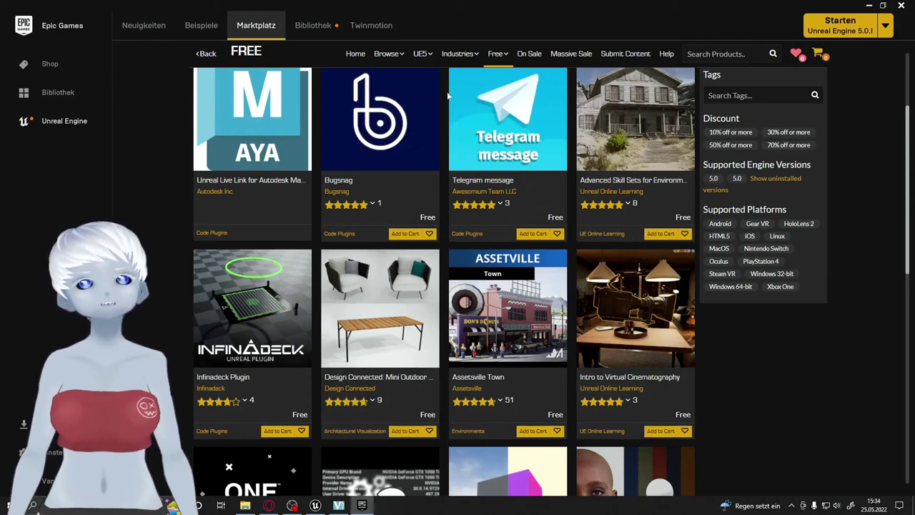
Step: From the Library, add the Kraken asset to the TestGroundYT project with Dem Projekt hinzufügen
click(303, 26)
scroll(597, 167, down, 5)
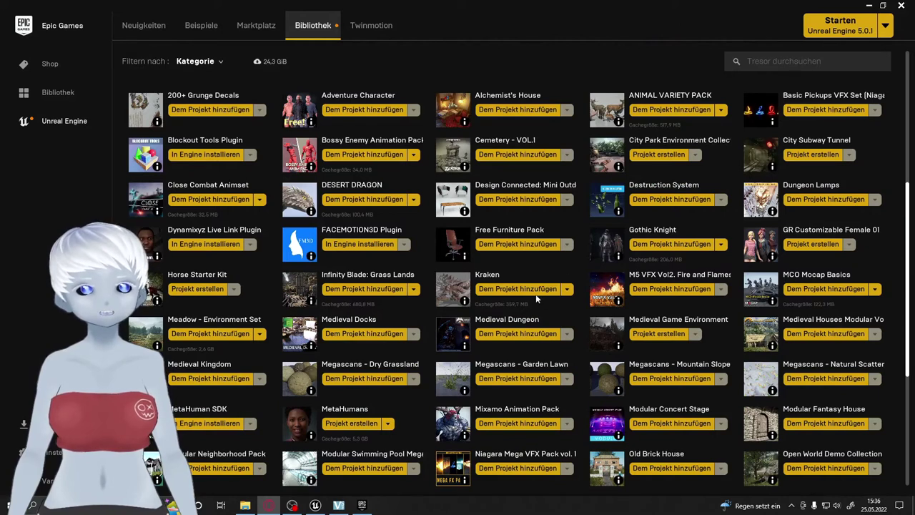
click(568, 294)
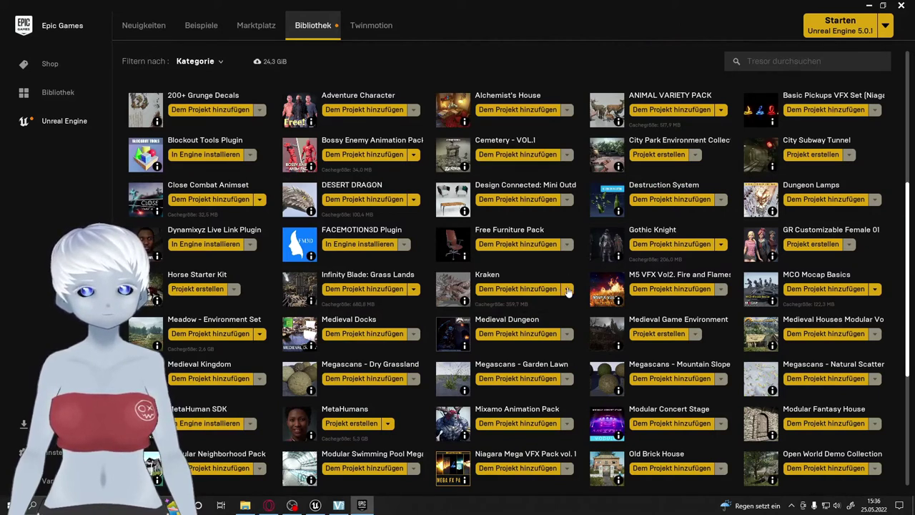
click(548, 289)
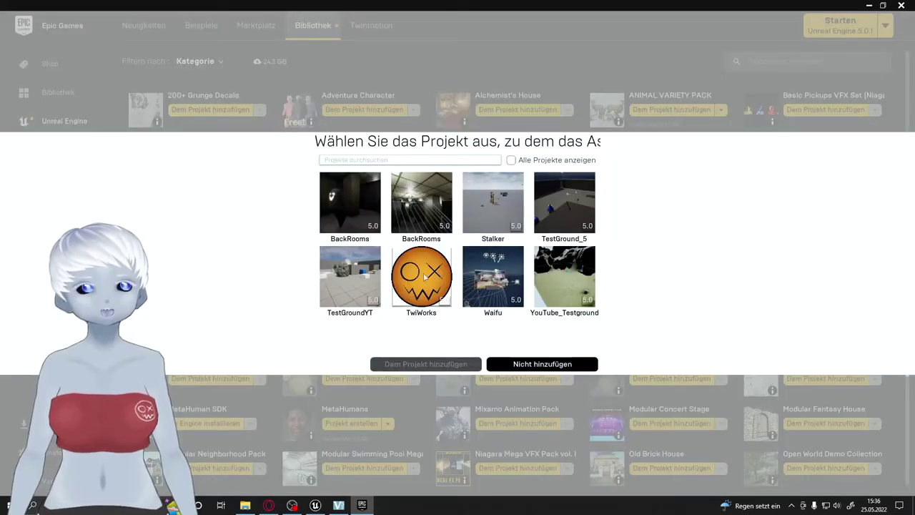
click(362, 282)
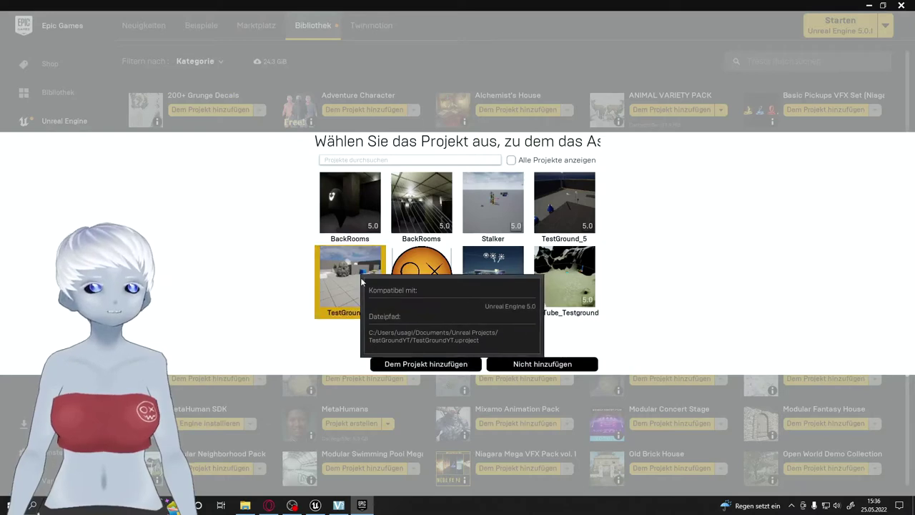
click(426, 364)
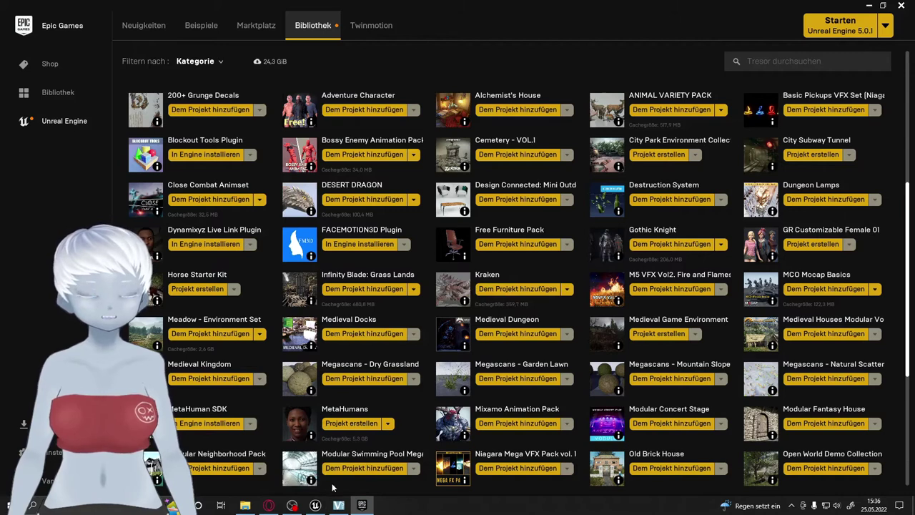
Step: In the Unreal Editor, open Content Browser 1 from the Add menu
mouse_move(315, 505)
click(309, 462)
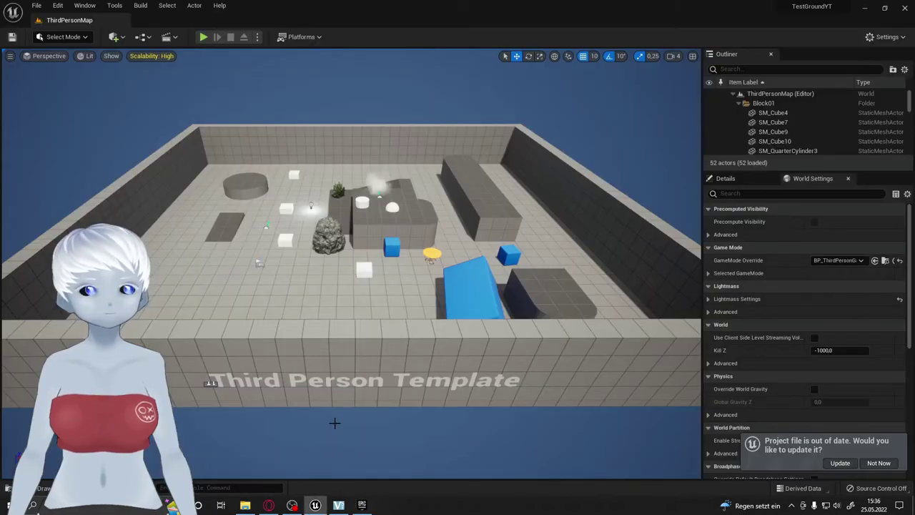
click(141, 37)
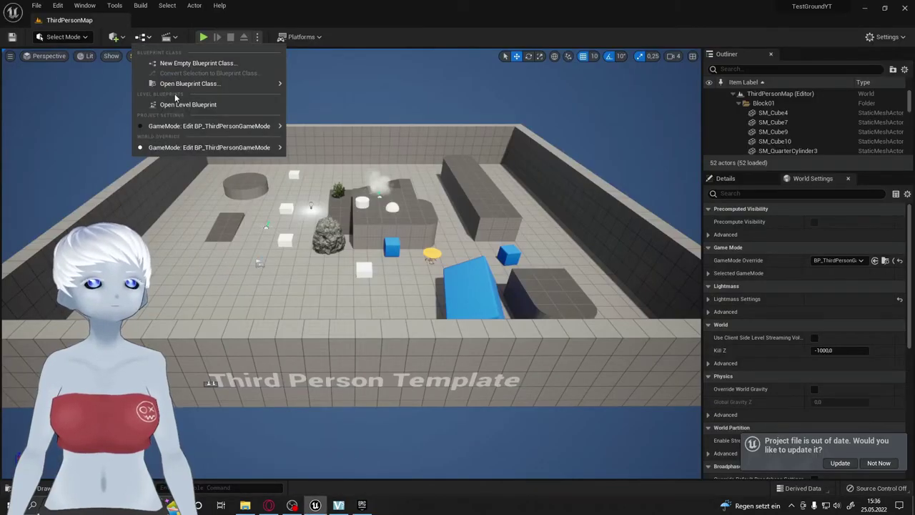
click(112, 39)
mouse_move(152, 93)
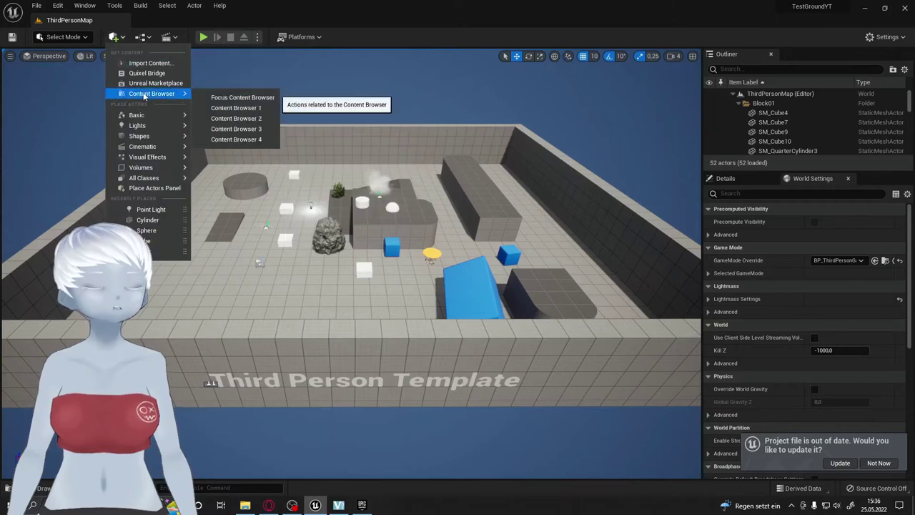
click(218, 108)
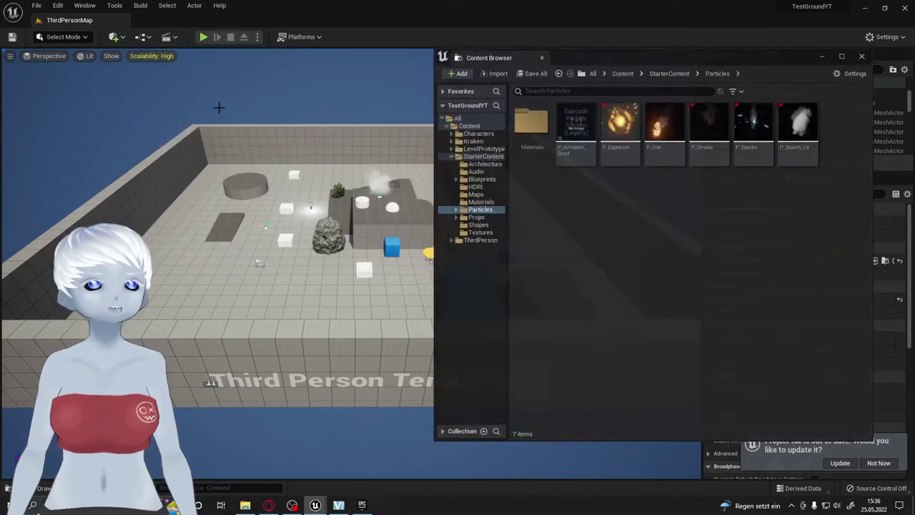
Step: Expand the Kraken folder, go to Meshes, and open the KRAKEN skeletal mesh
click(450, 156)
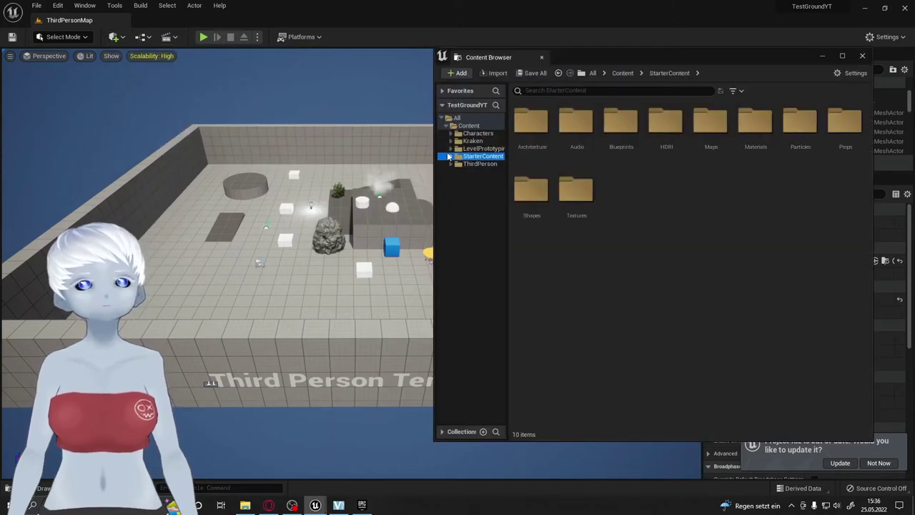
double_click(482, 142)
click(483, 148)
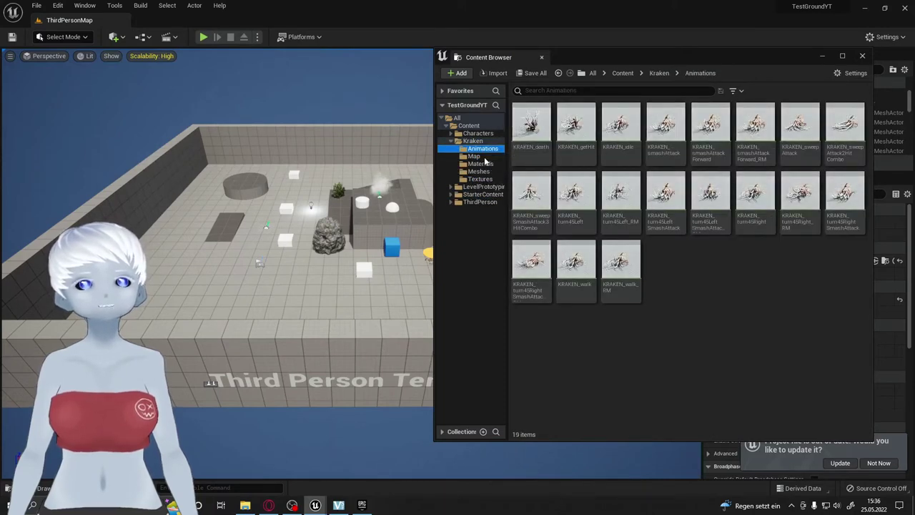
click(484, 157)
click(485, 163)
click(485, 158)
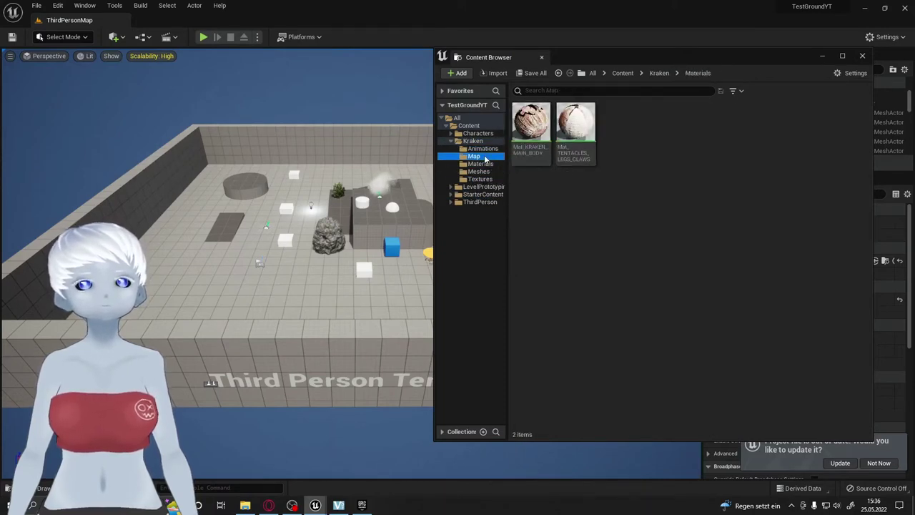
click(485, 164)
click(484, 172)
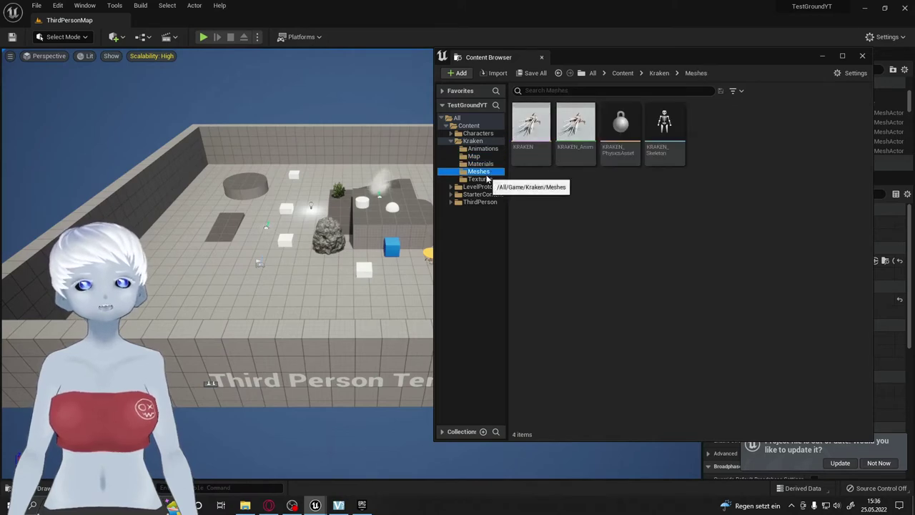
click(532, 125)
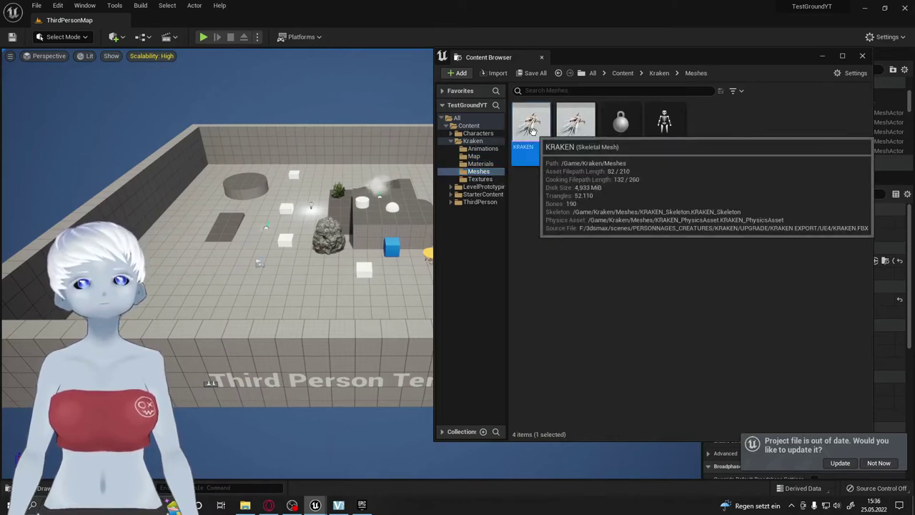
double_click(532, 125)
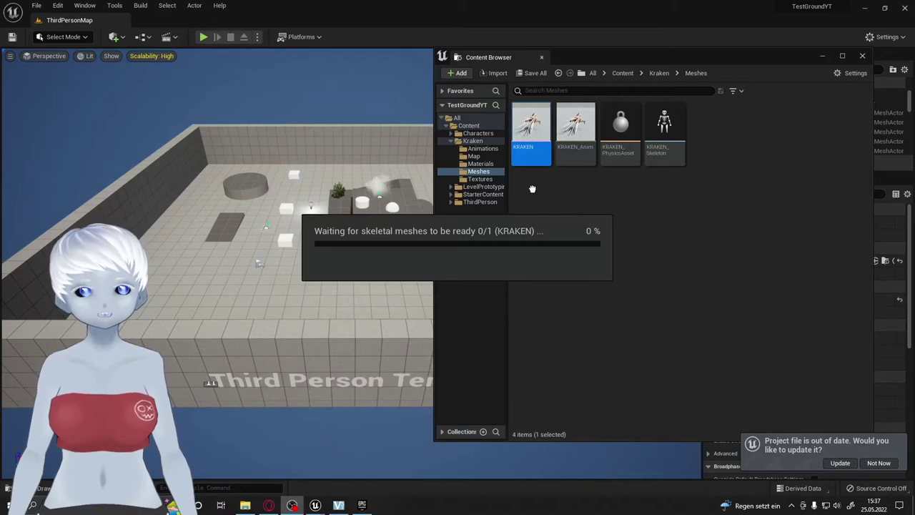
Step: Drag KRAKEN into the ThirdPersonMap viewport and move it left of the central rock
drag(532, 132, 219, 270)
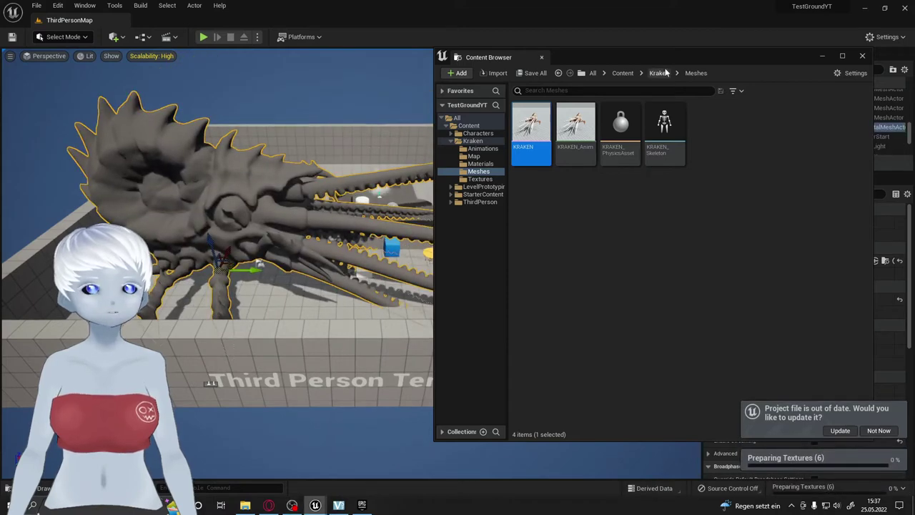
drag(676, 61, 621, 87)
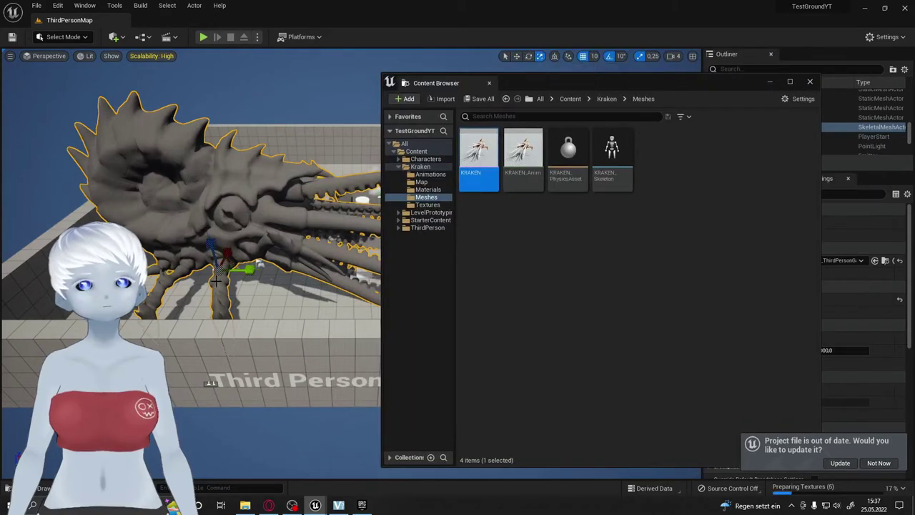
scroll(215, 279, down, 5)
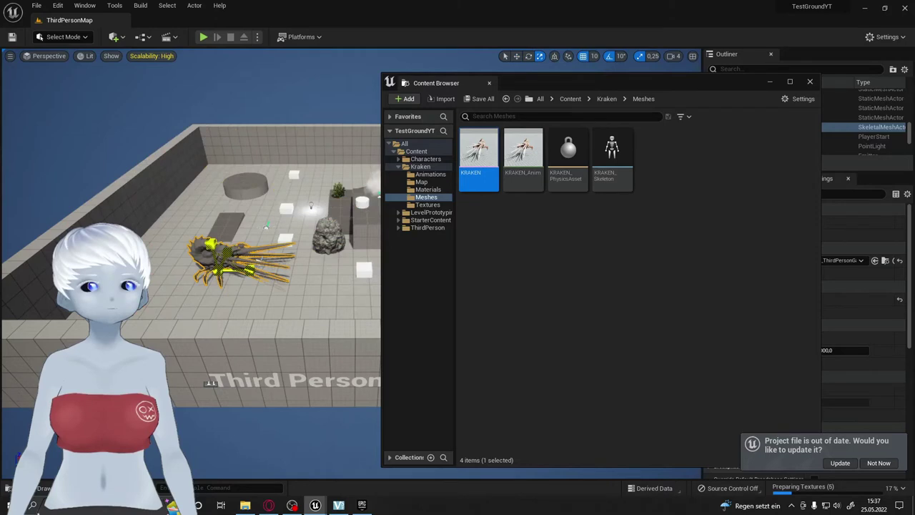
key(w)
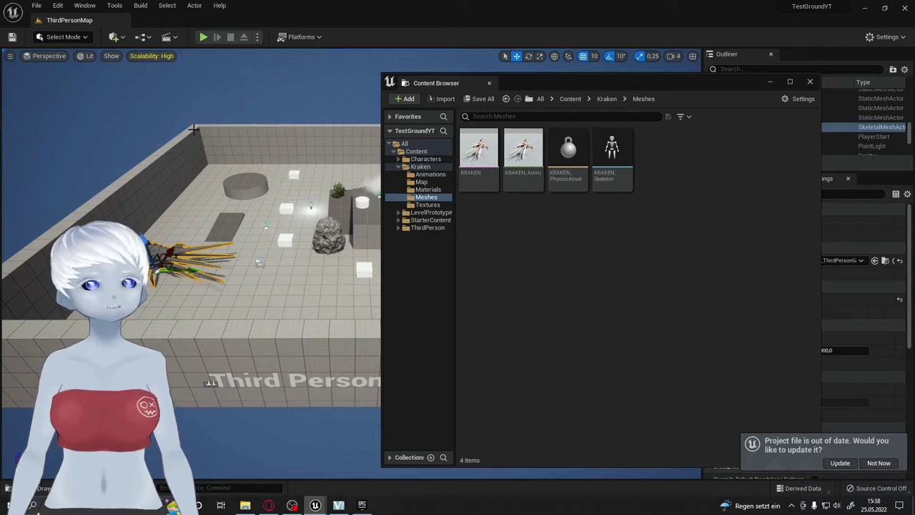
Step: Launch Quixel Bridge from the Quick Add toolbar dropdown
click(123, 37)
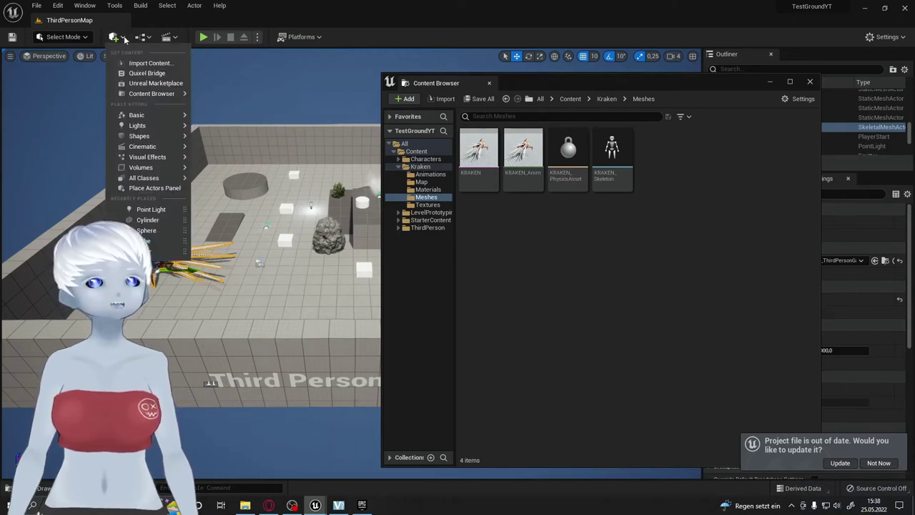
click(145, 74)
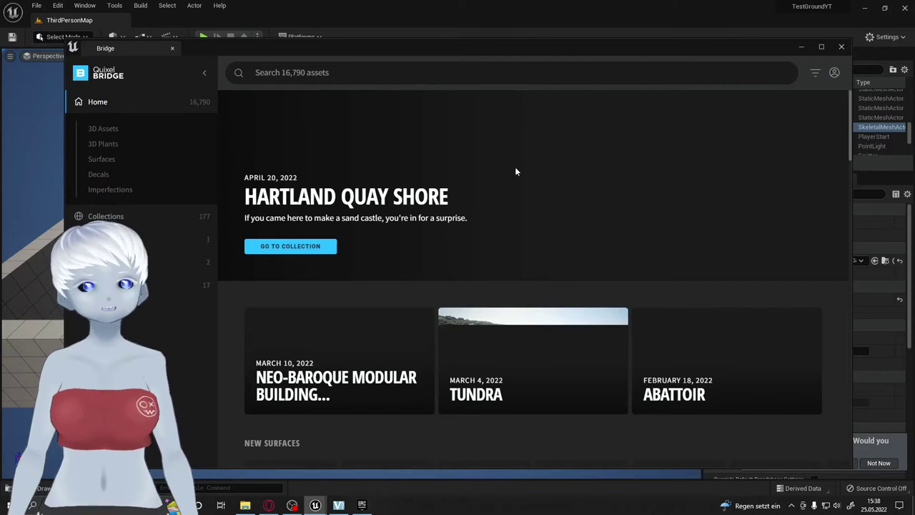
Step: Scroll the Bridge home page down to Latest Collections and advance the carousel to show Warehouse
scroll(483, 199, down, 2)
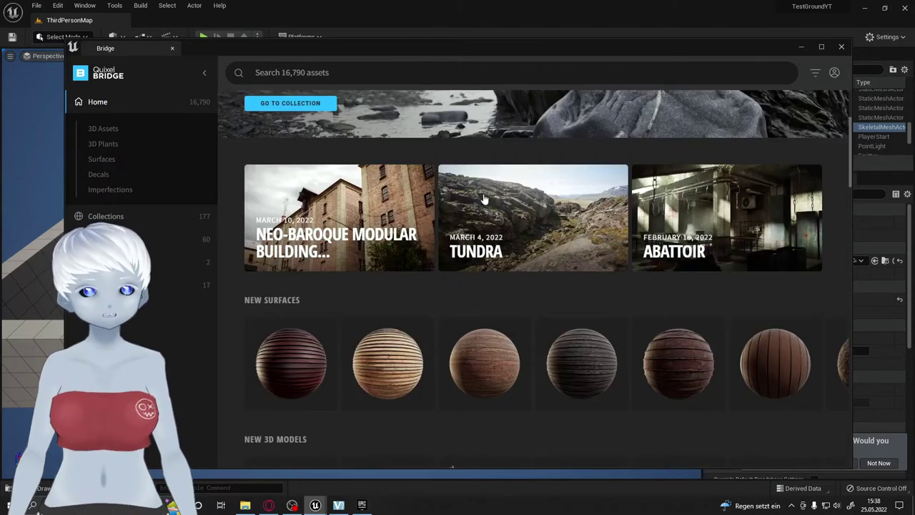
scroll(484, 198, down, 3)
scroll(336, 167, down, 1)
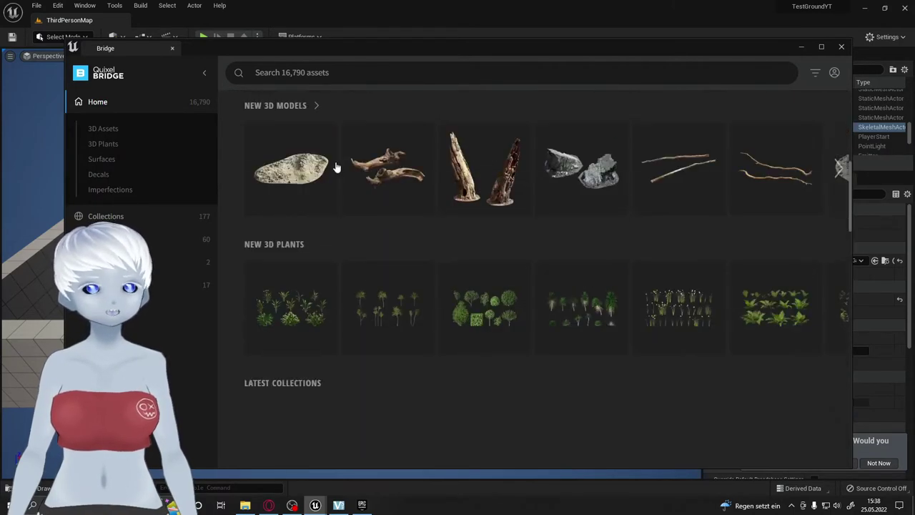
scroll(543, 208, down, 3)
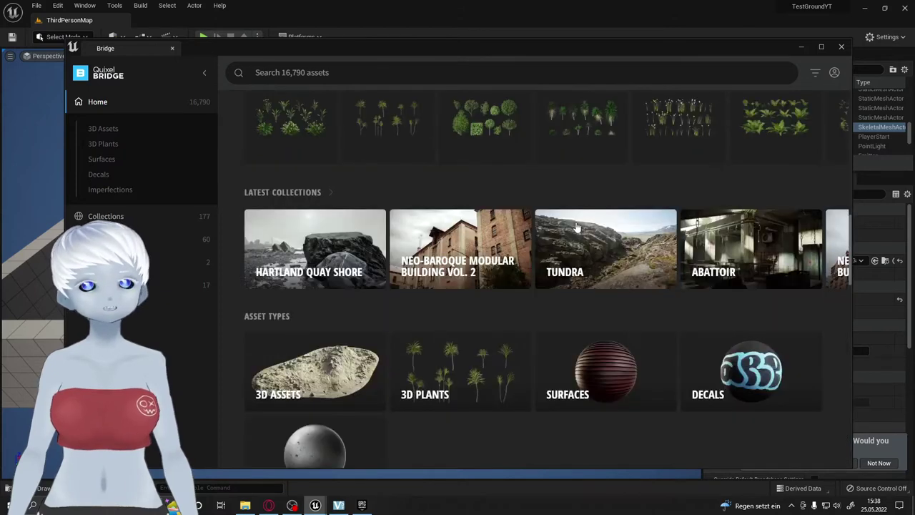
scroll(565, 225, down, 5)
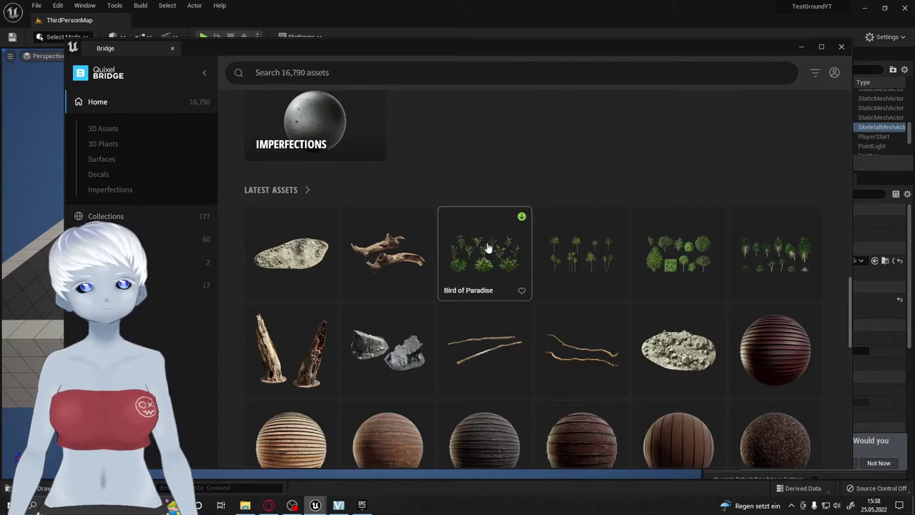
scroll(487, 247, down, 3)
scroll(594, 273, down, 3)
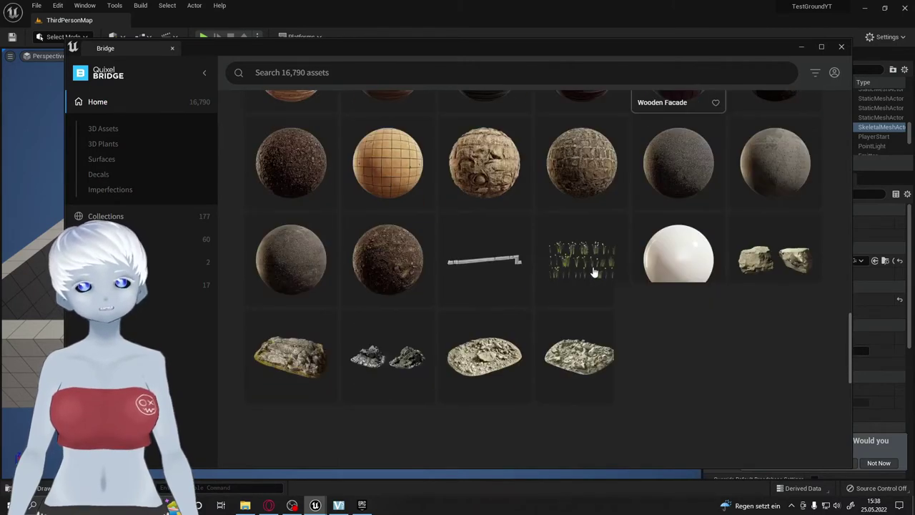
scroll(390, 186, up, 6)
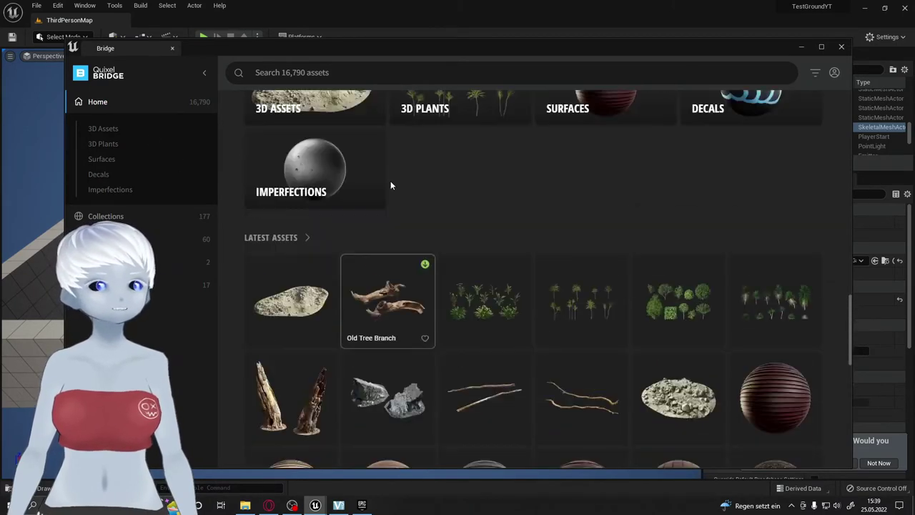
scroll(325, 189, down, 3)
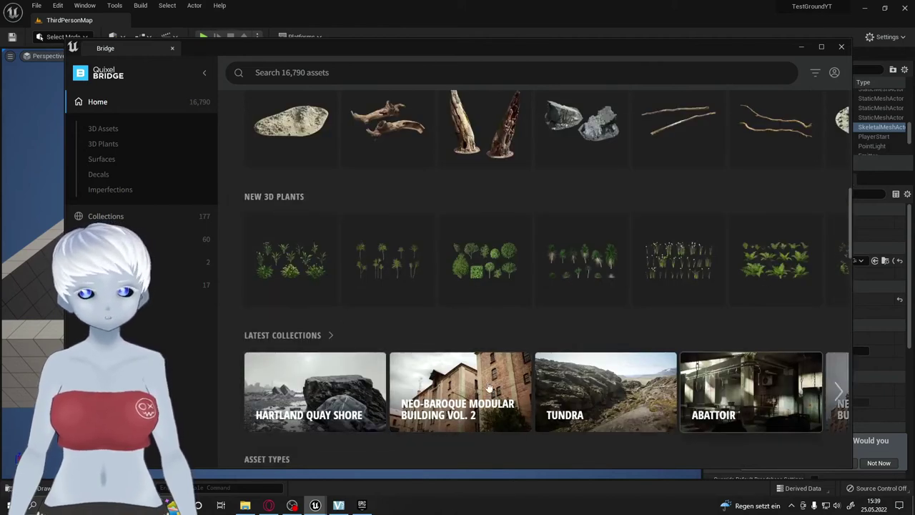
click(839, 392)
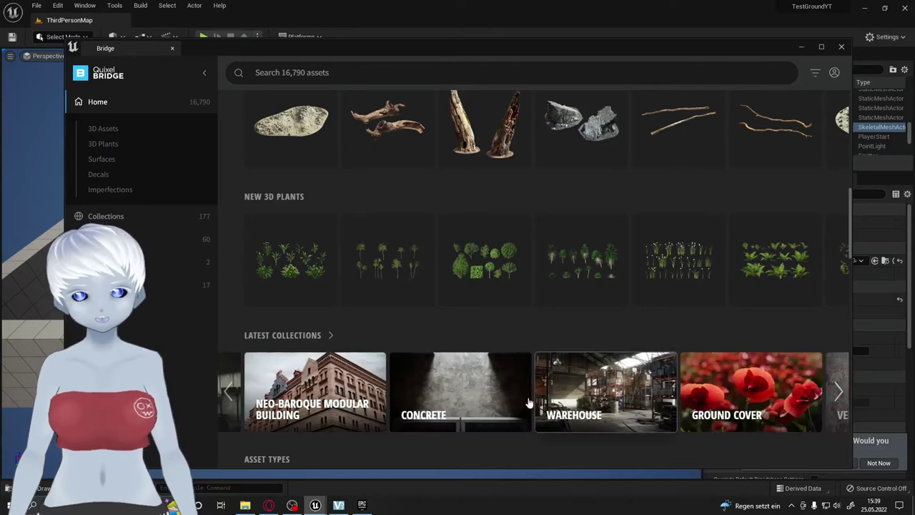
Step: Open the Warehouse collection and scroll through its asset grid
click(633, 380)
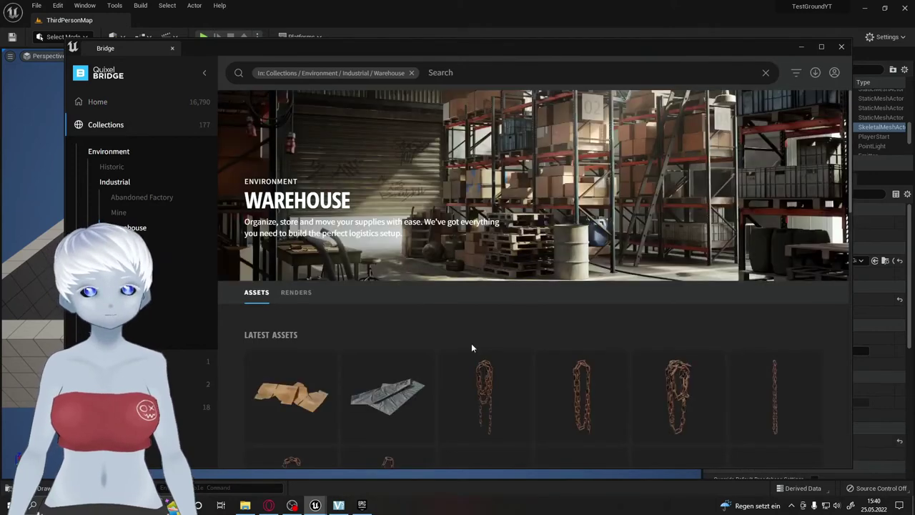
scroll(625, 320, down, 5)
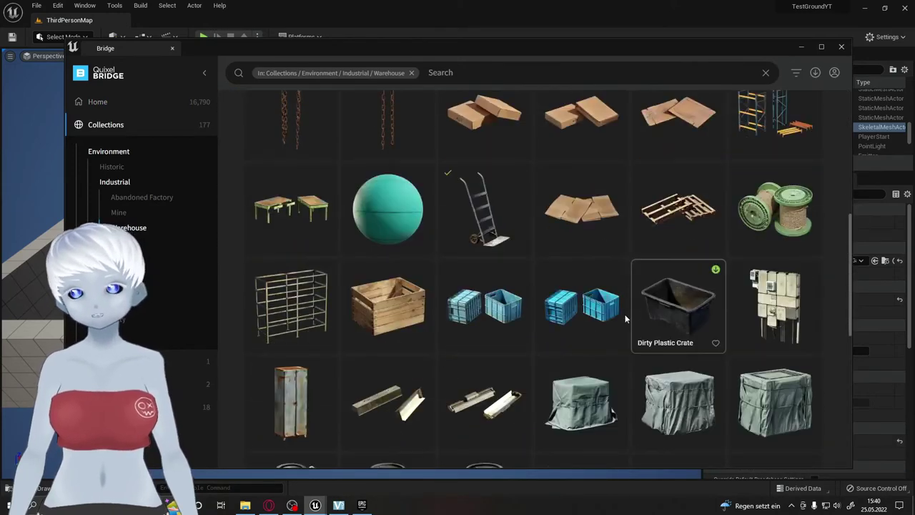
scroll(609, 358, down, 1)
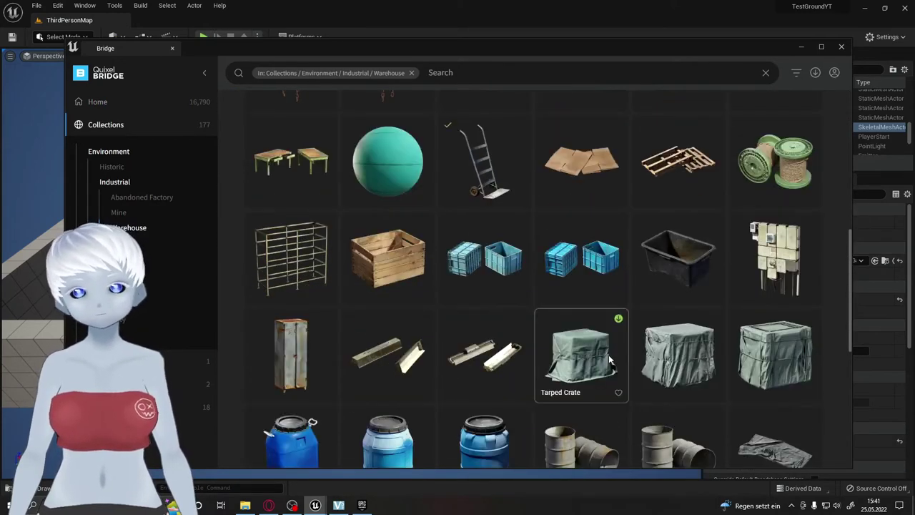
scroll(609, 361, down, 5)
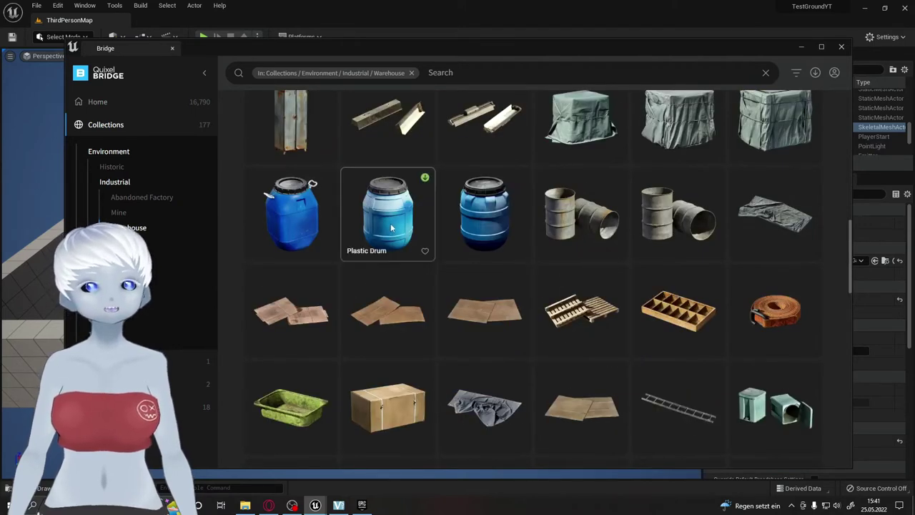
Step: Open the Plastic Drum details and review its tags, related assets and Industrial Barrels collection
click(376, 237)
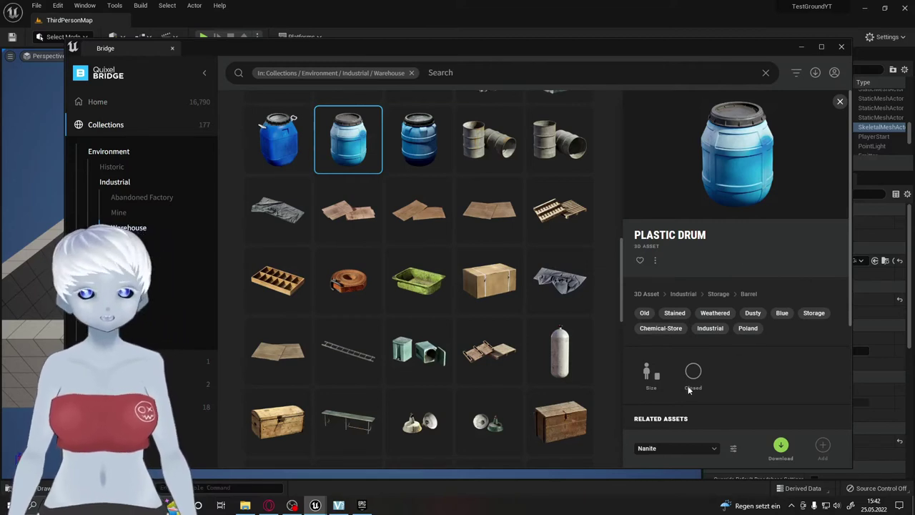
scroll(753, 369, down, 2)
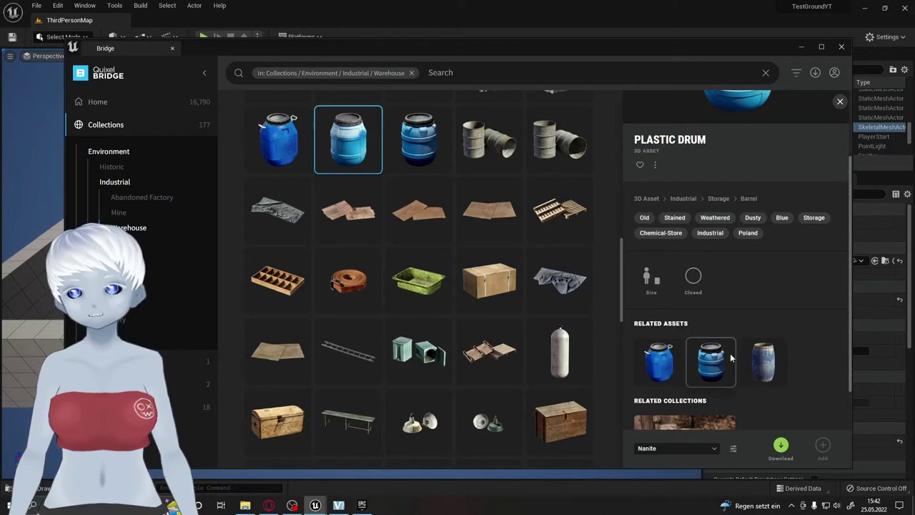
scroll(759, 361, down, 1)
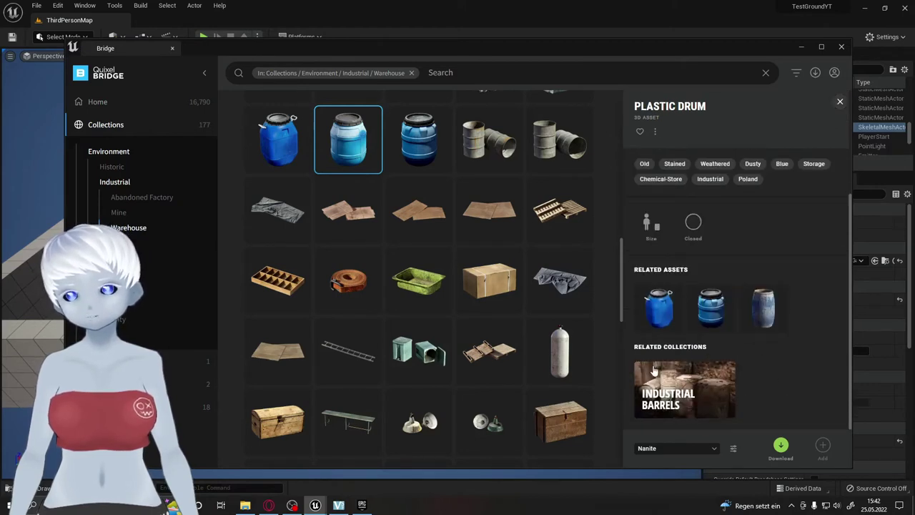
scroll(767, 388, up, 3)
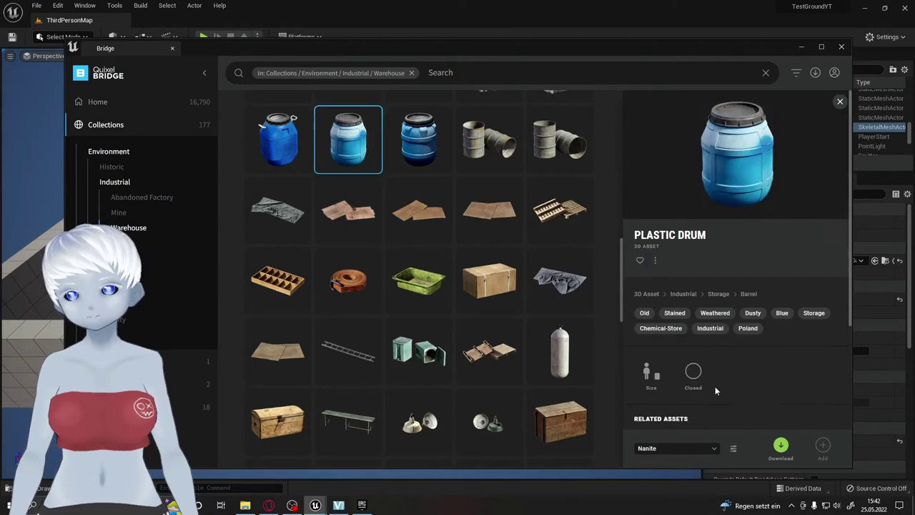
Step: Keep Nanite download quality, download the Plastic Drum, and add it to the project
click(668, 449)
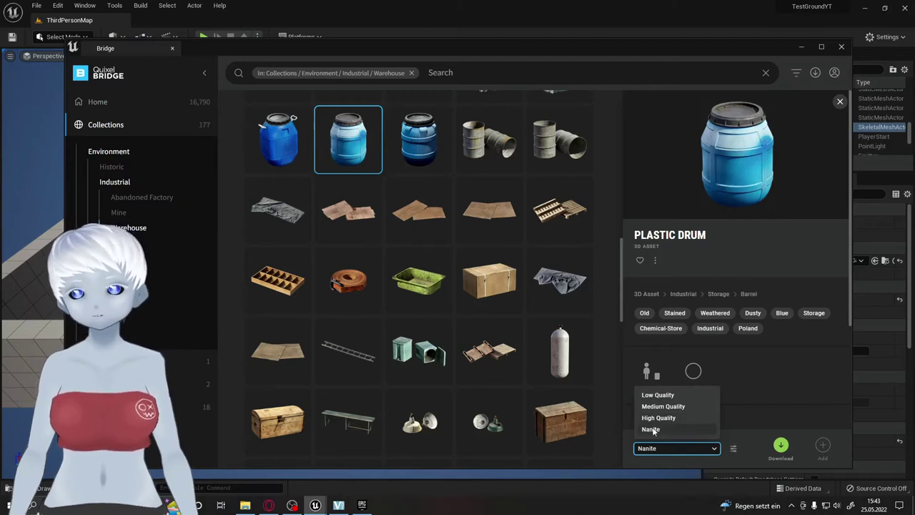
click(652, 429)
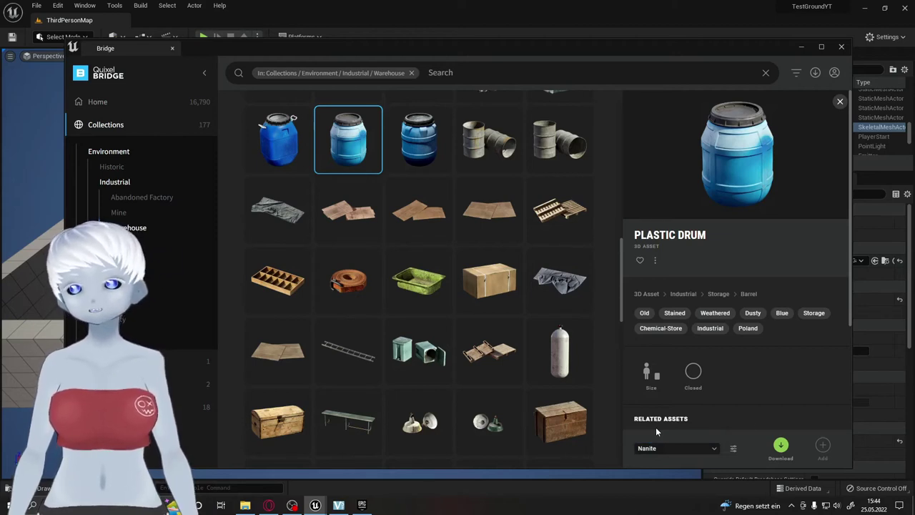
click(781, 446)
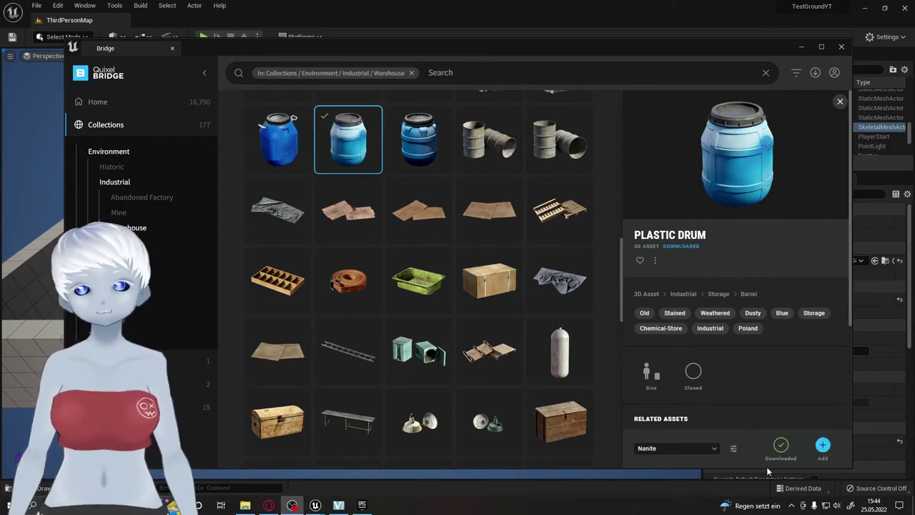
click(824, 446)
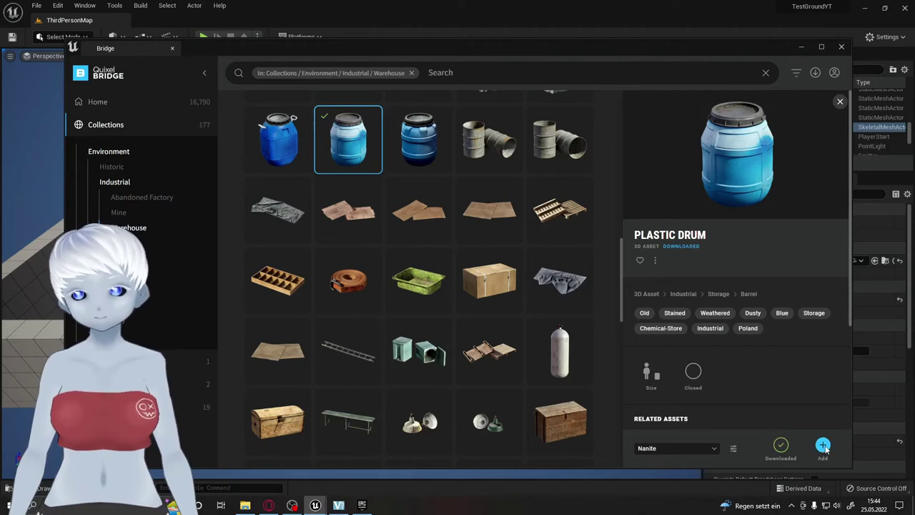
Step: With Bridge minimized, place S_Plastic_Drum on the ThirdPersonMap floor beside the Kraken and rock
click(801, 47)
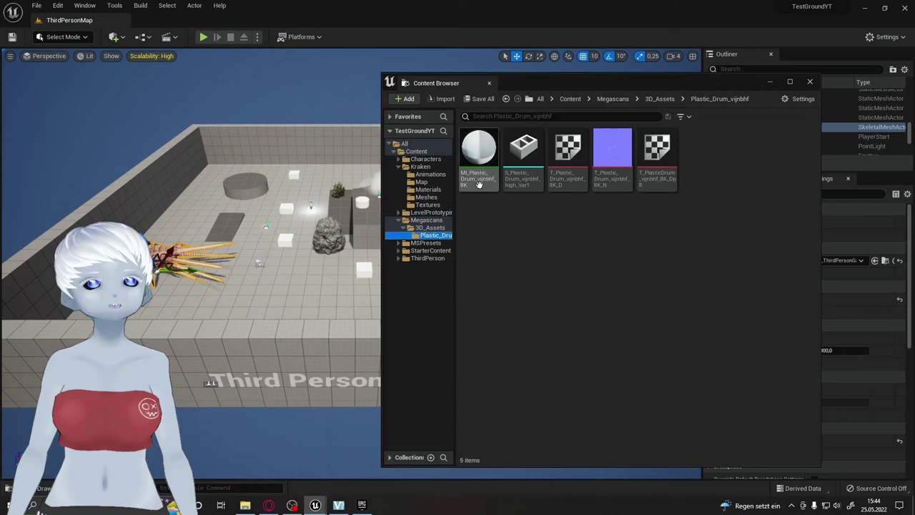
drag(523, 153, 310, 284)
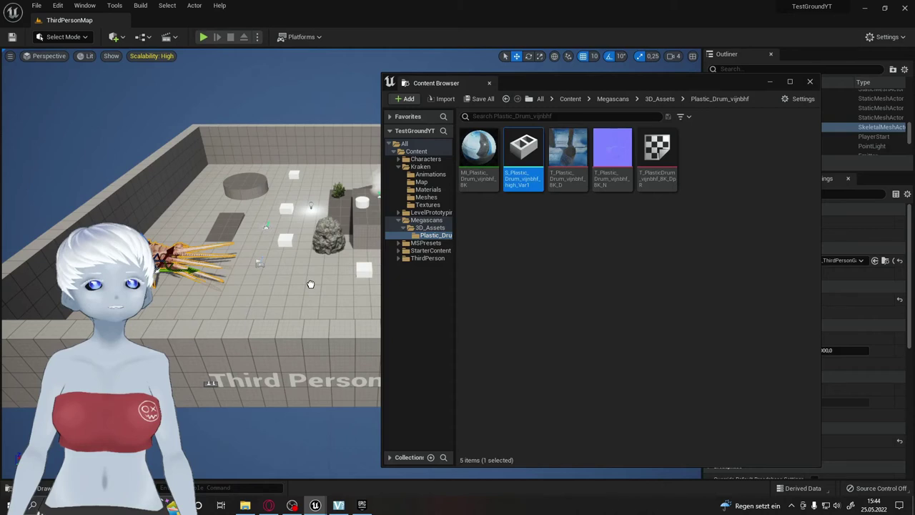
drag(311, 284, 365, 285)
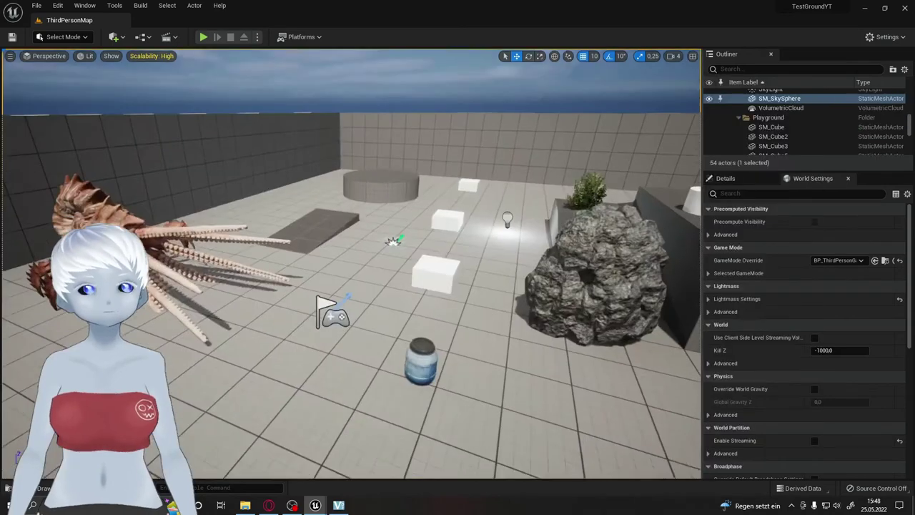
scroll(351, 265, up, 3)
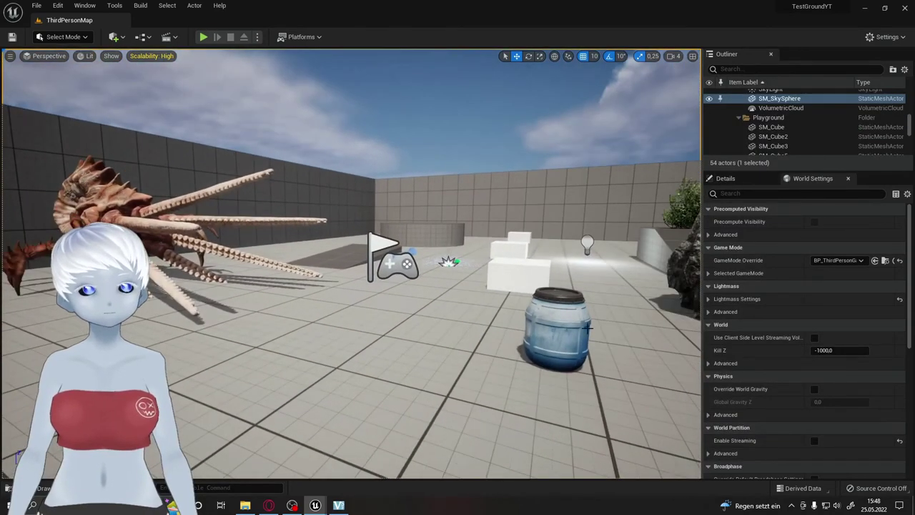
mouse_move(205, 254)
right_down()
mouse_move(205, 236)
mouse_move(205, 253)
right_up()
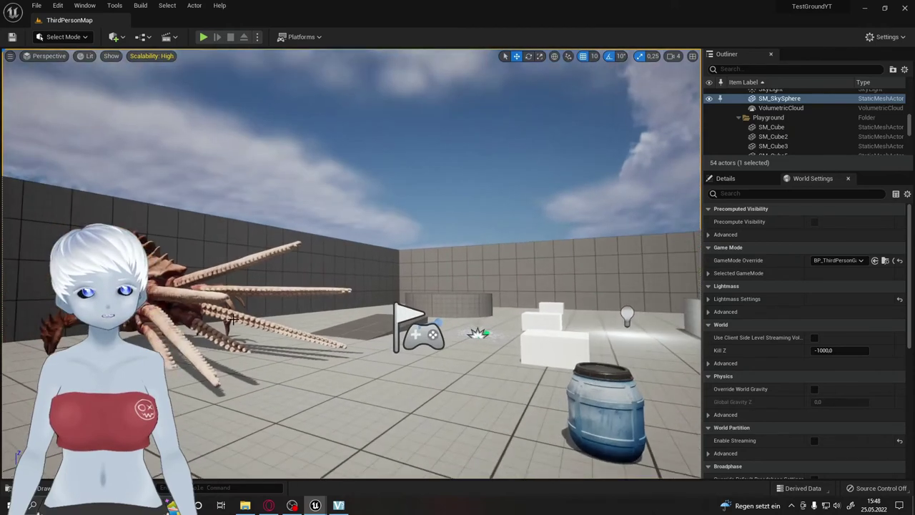
right_drag(259, 334, 502, 397)
right_drag(367, 319, 404, 350)
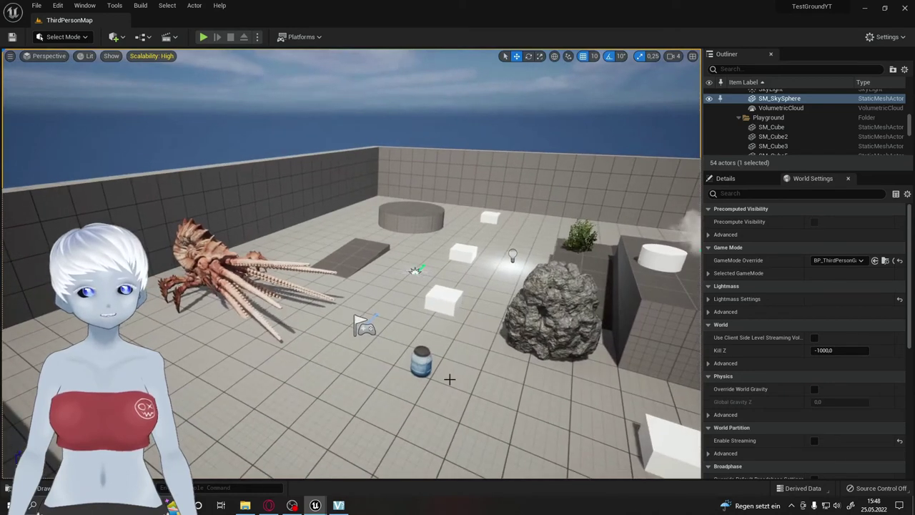
mouse_move(468, 285)
right_down()
mouse_move(422, 289)
mouse_move(468, 286)
right_up()
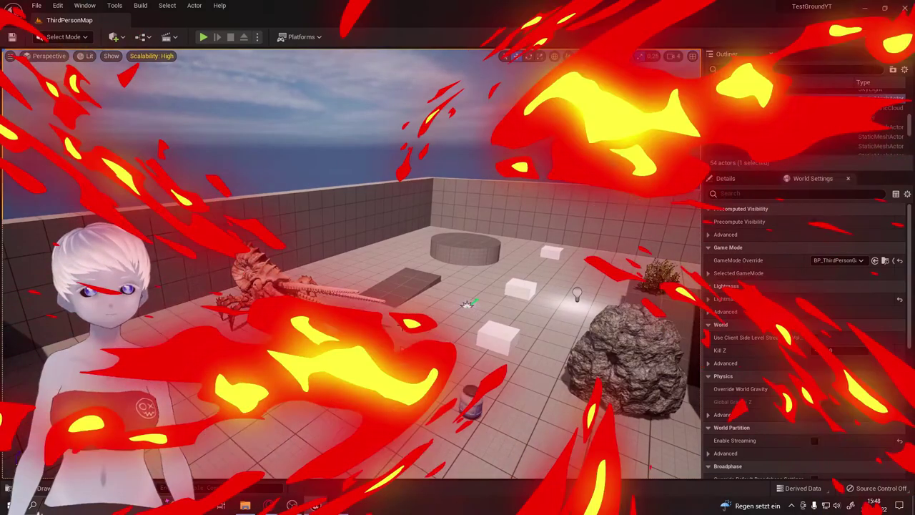